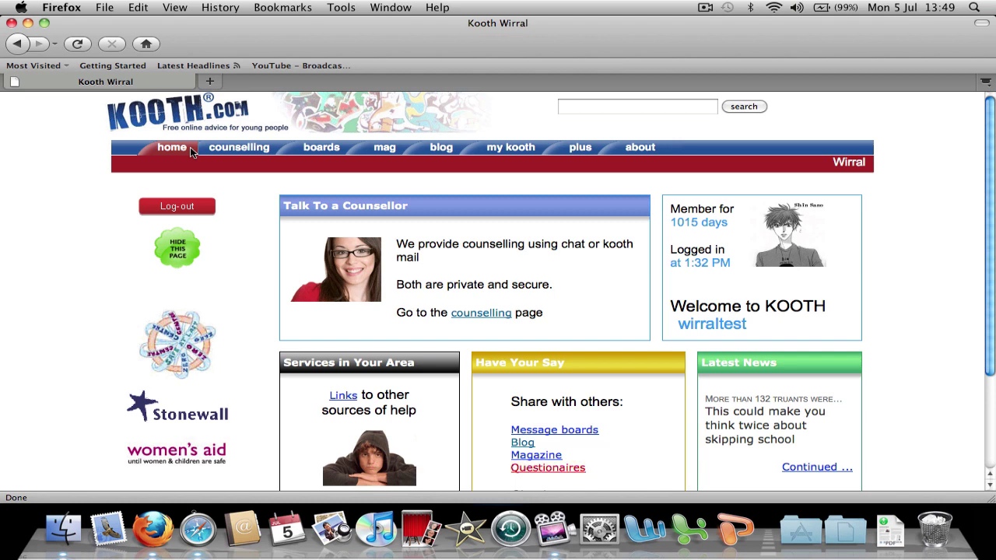
# Go to counselling and open Kooth Mail's Meet the KOOTH team page to pick a recipient
pyautogui.click(222, 150)
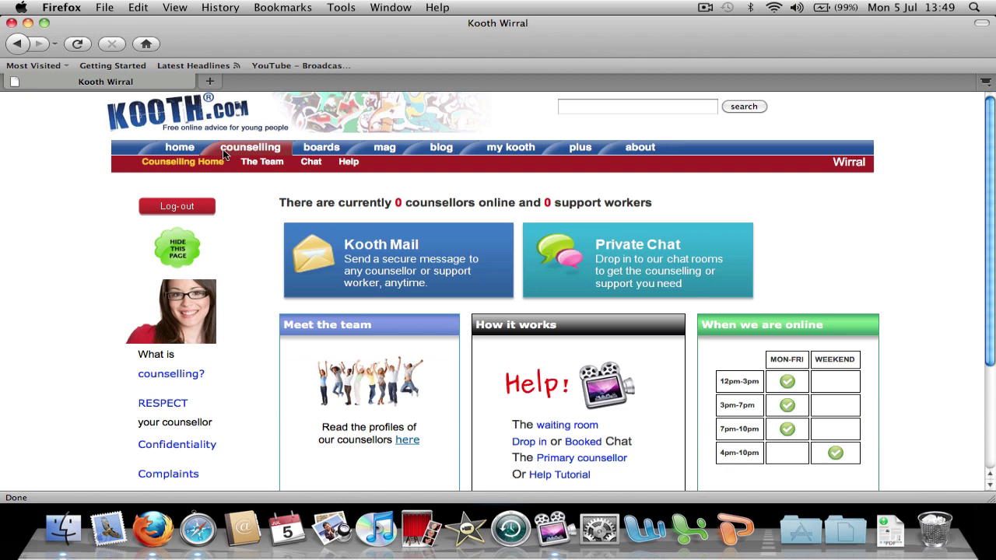
pyautogui.click(307, 237)
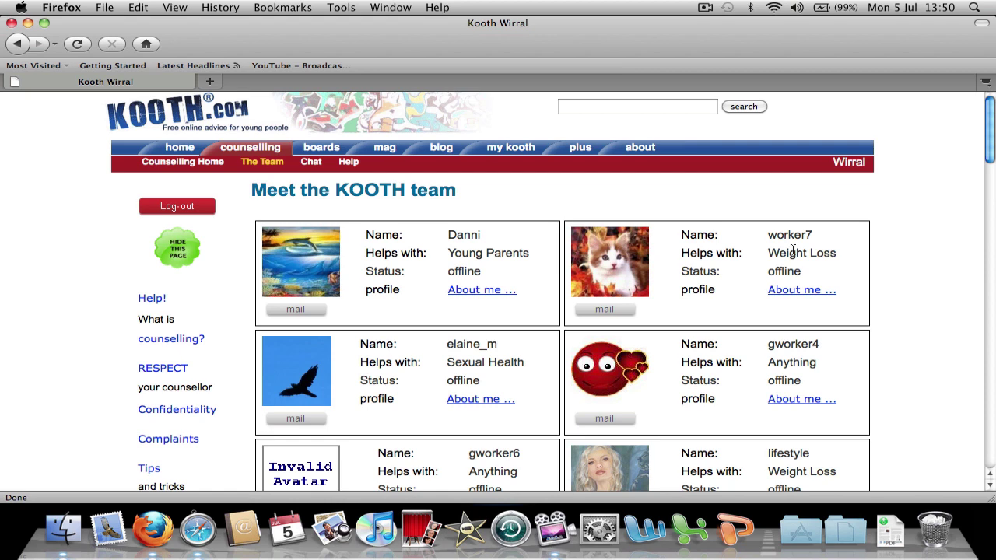
# Send the Weight Loss support worker a mail with subject 'help me' and message 'xant loose'
pyautogui.click(623, 312)
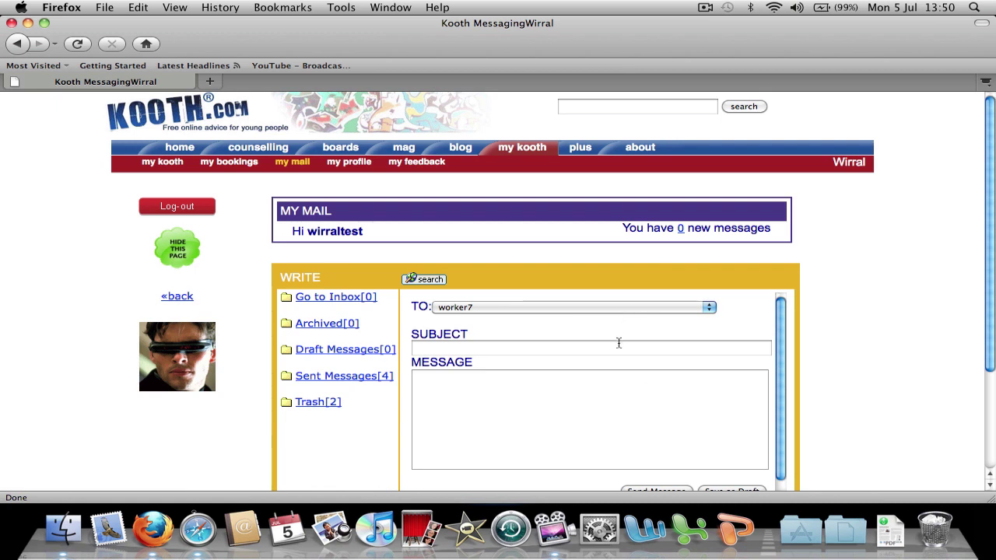
pyautogui.click(618, 347)
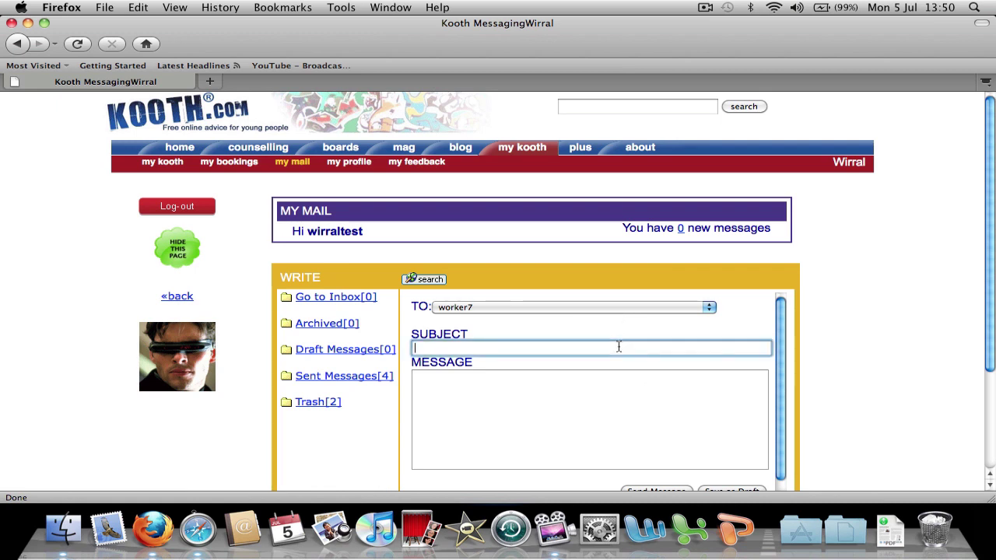
pyautogui.write('help me')
pyautogui.click(683, 436)
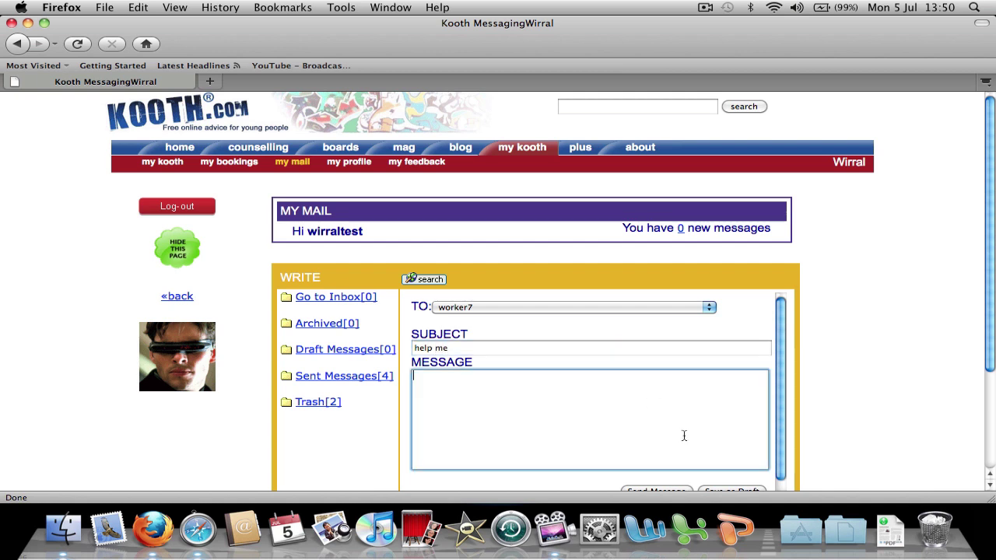
pyautogui.write('x')
pyautogui.write('ant loose fat')
pyautogui.scroll(-1, 599, 393)
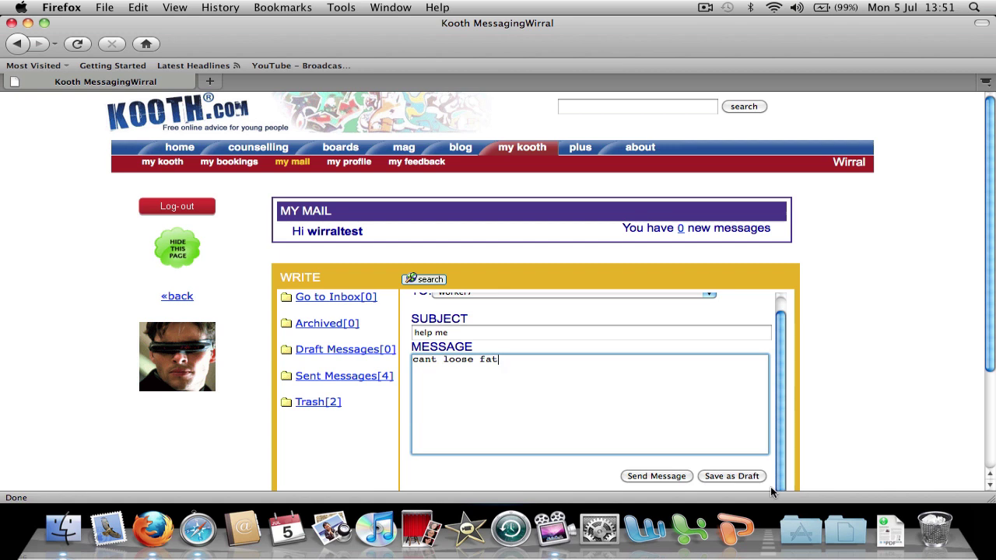
pyautogui.click(681, 480)
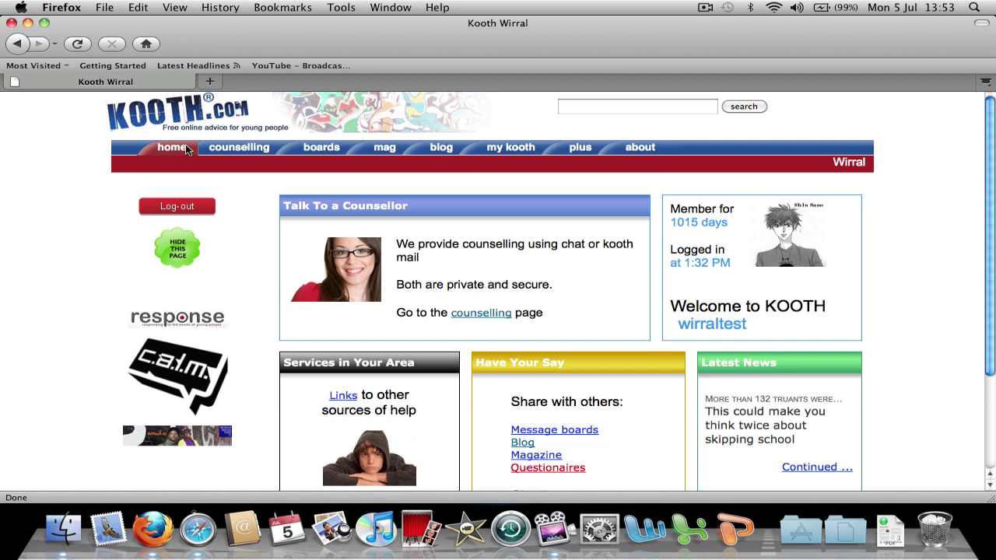
# Open the Private Chat counselling page and choose the Smoking support worker for a chat
pyautogui.click(223, 153)
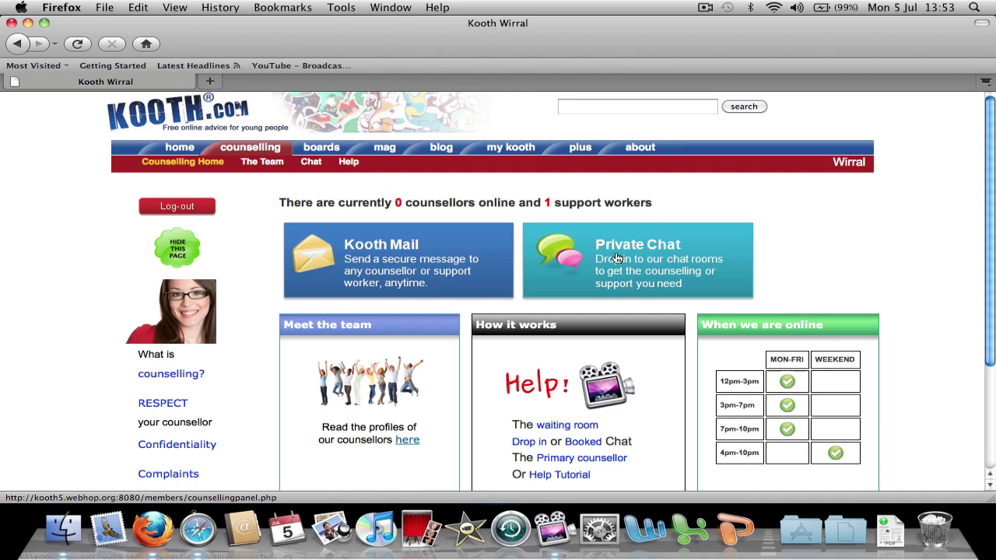
pyautogui.click(615, 257)
pyautogui.scroll(-3, 614, 257)
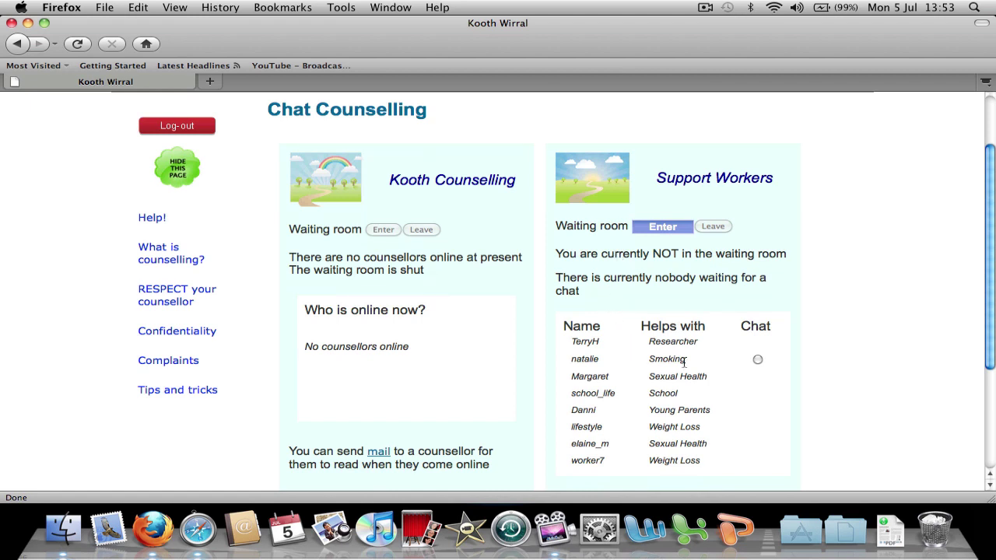
pyautogui.click(759, 360)
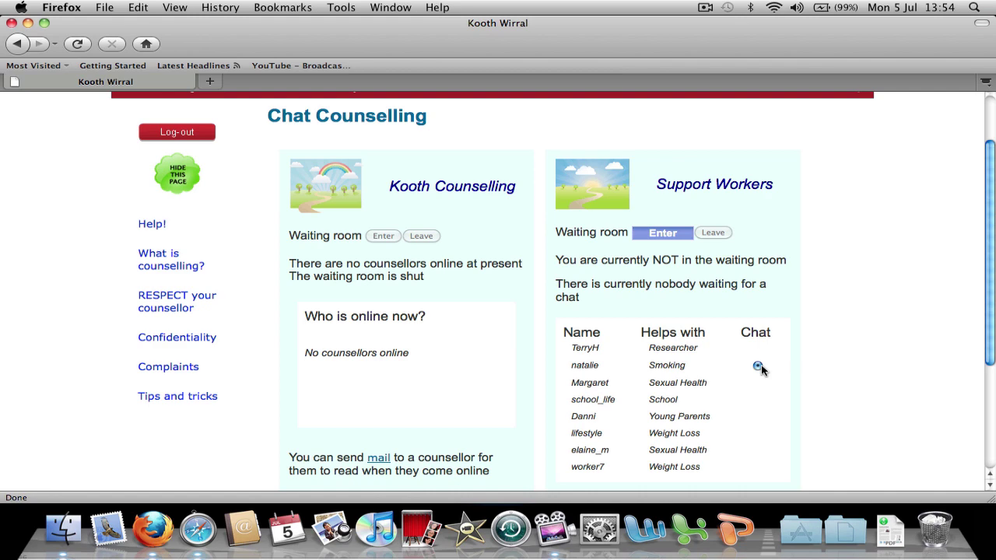
pyautogui.scroll(-5, 760, 369)
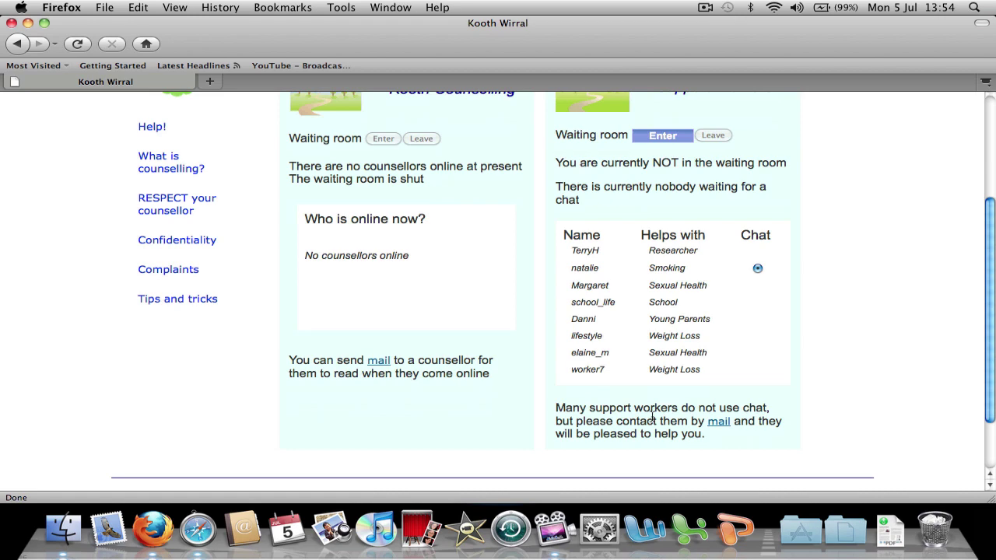
pyautogui.scroll(8, 652, 415)
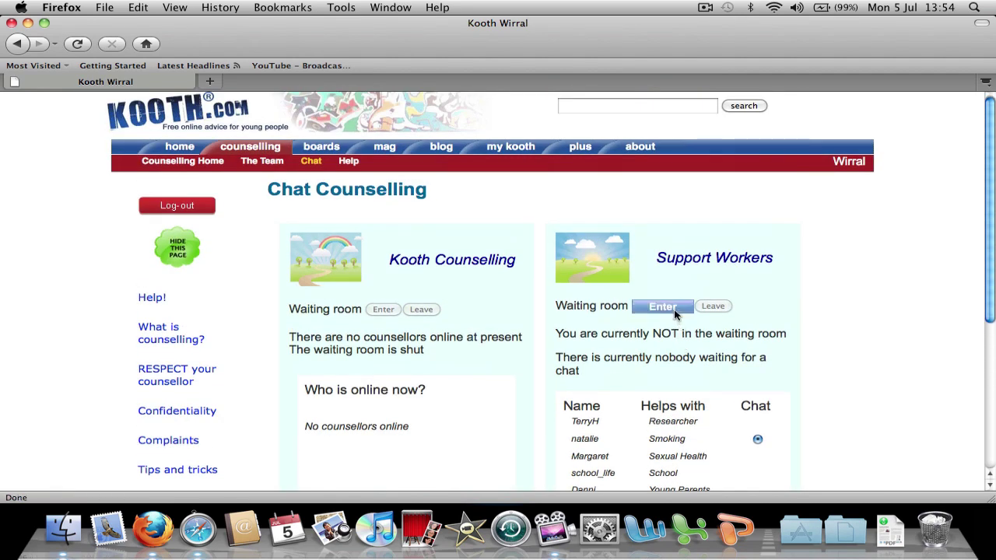
# Join the Support Workers waiting room and open the chat once the Smoking worker is ready
pyautogui.click(674, 309)
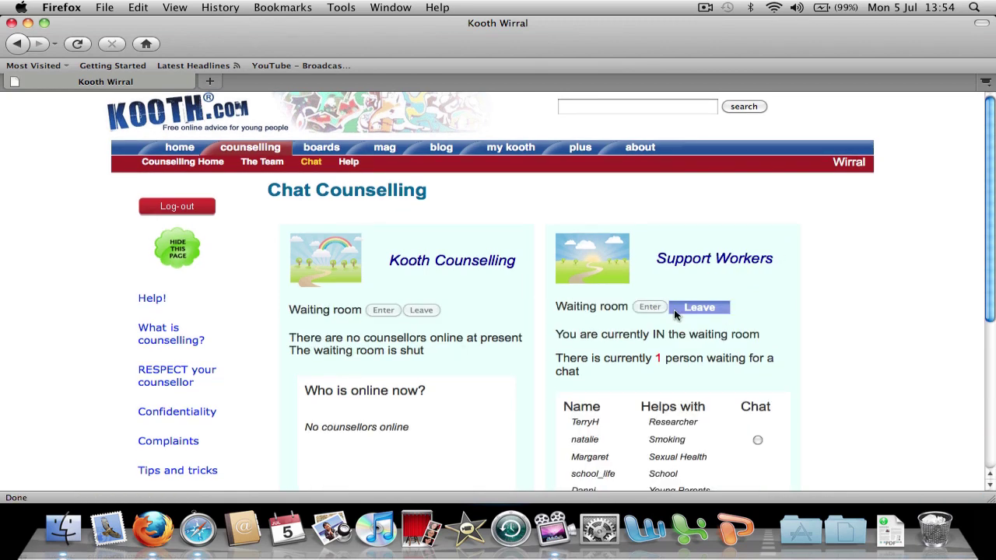
pyautogui.scroll(-5, 459, 424)
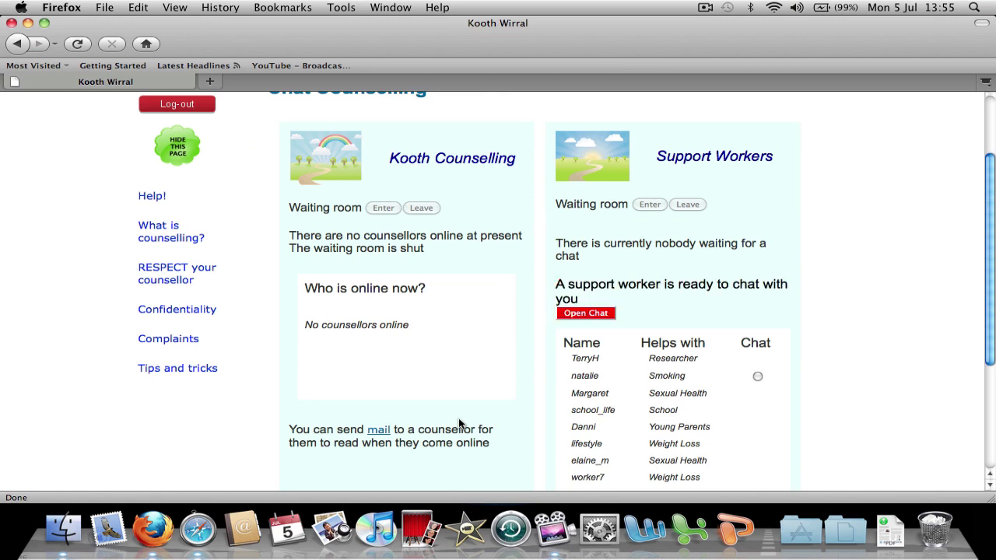
pyautogui.click(609, 319)
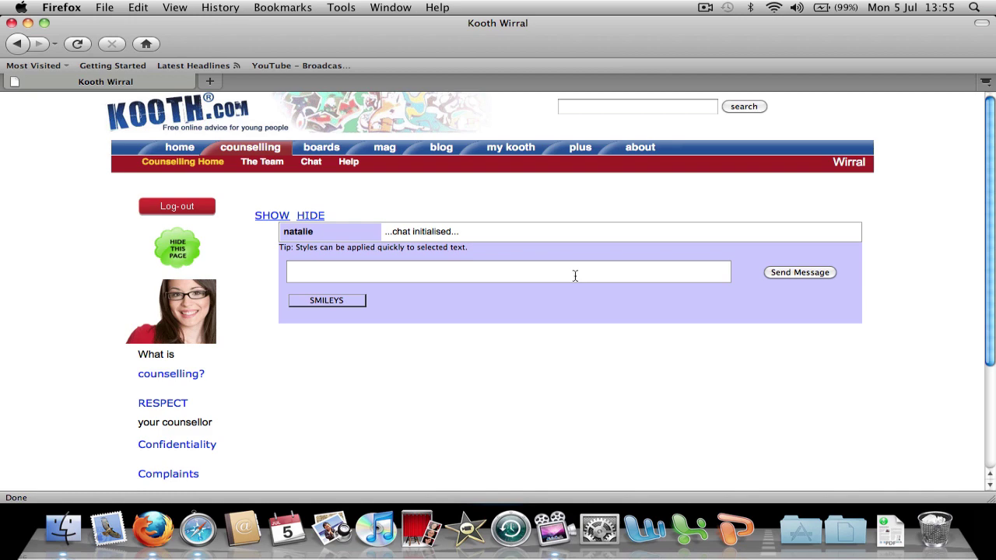
# Send the word 'test' in bold to the Smoking support worker
pyautogui.click(329, 301)
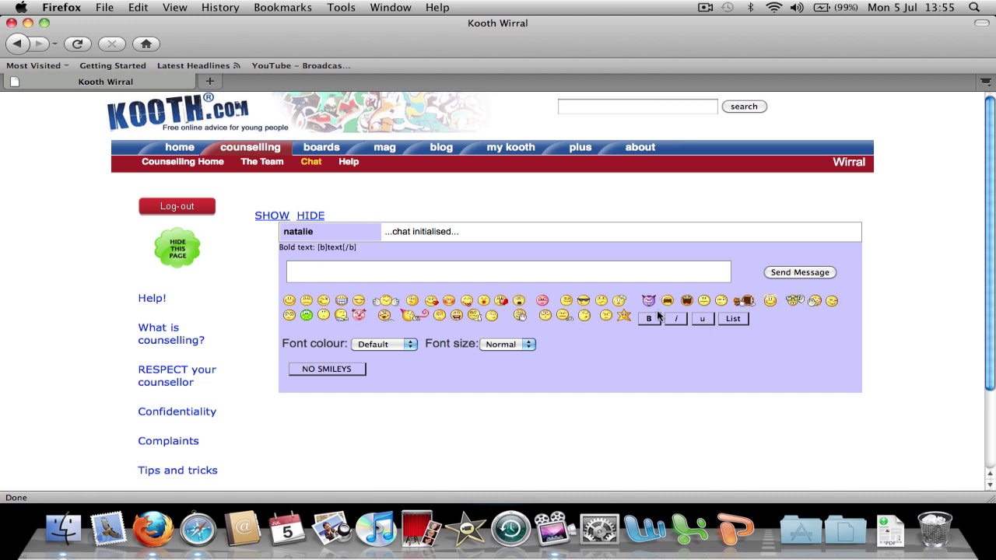
pyautogui.click(635, 277)
pyautogui.write('test')
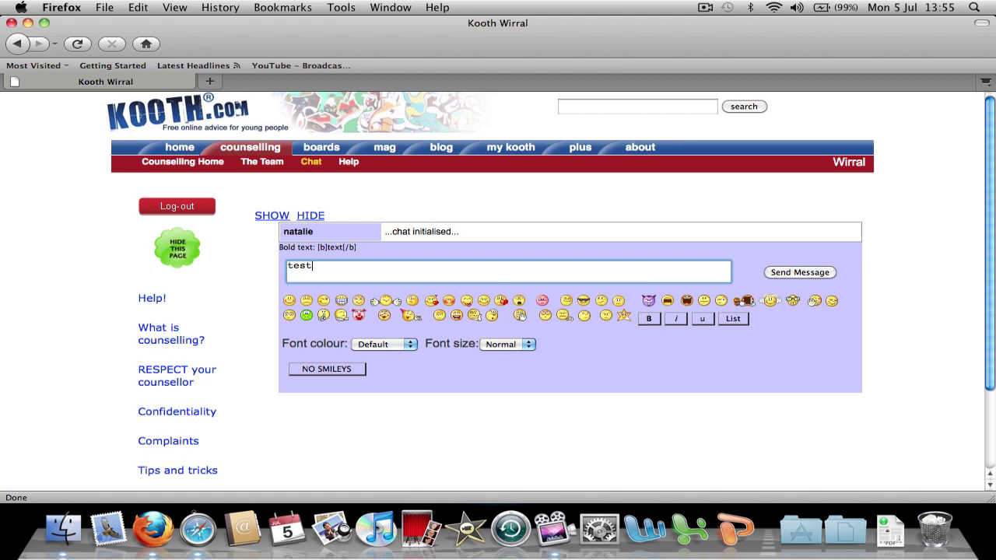
pyautogui.moveTo(319, 265); pyautogui.dragTo(284, 266)
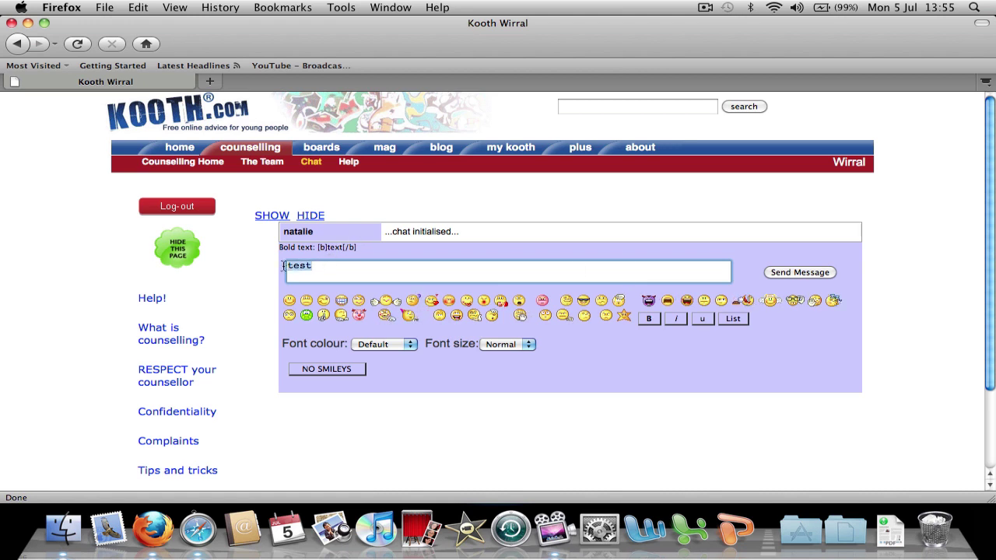
pyautogui.click(649, 319)
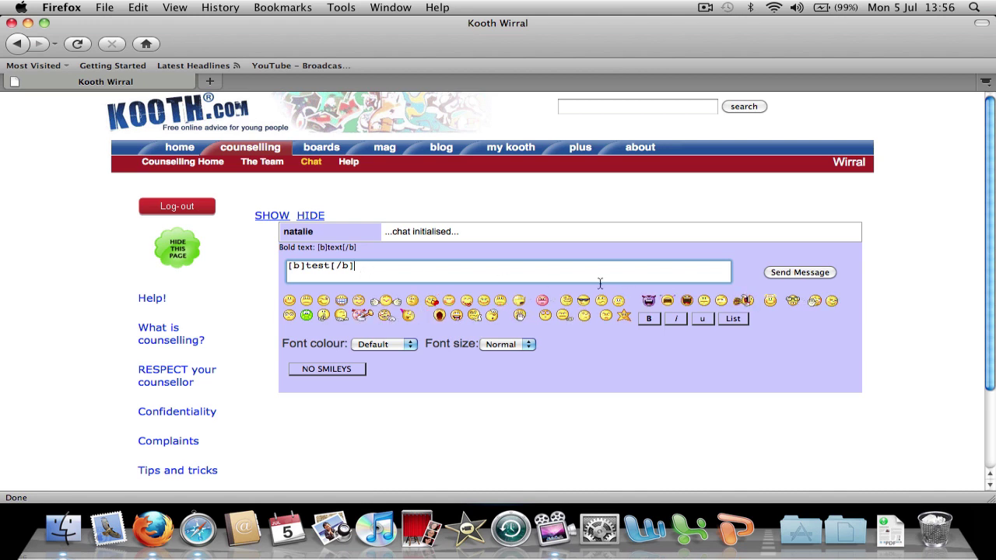
pyautogui.click(786, 270)
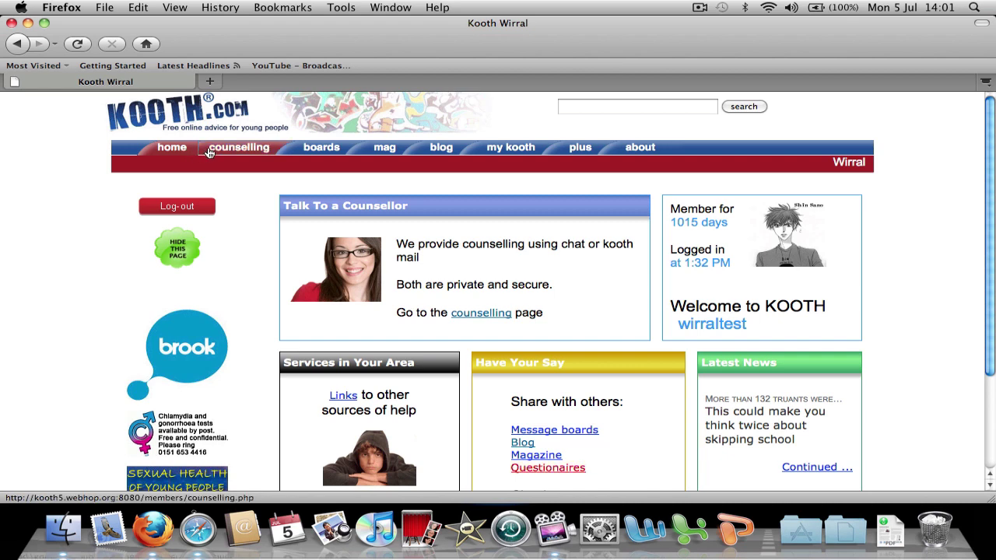
# Open Private Chat from counselling and join the Kooth Counselling waiting room
pyautogui.click(210, 152)
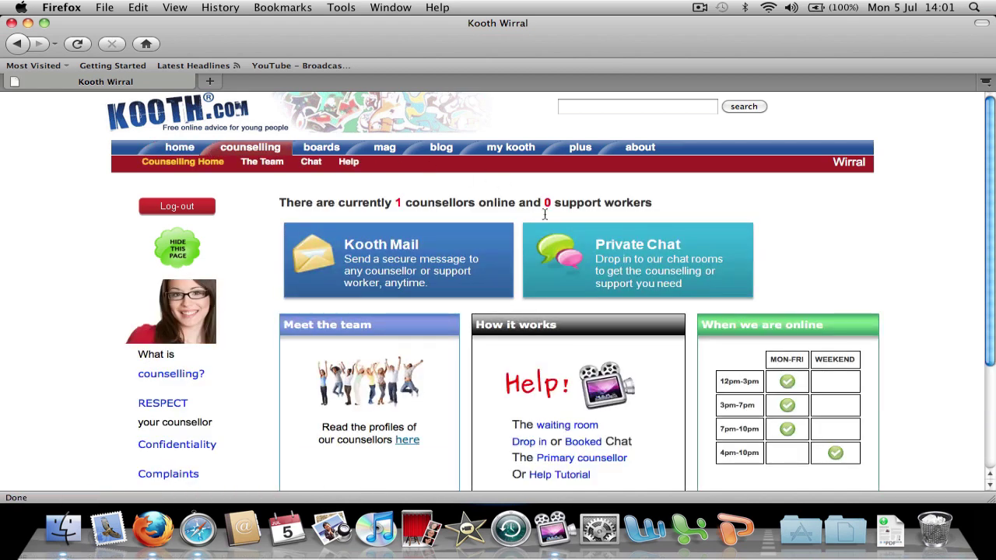
pyautogui.click(569, 238)
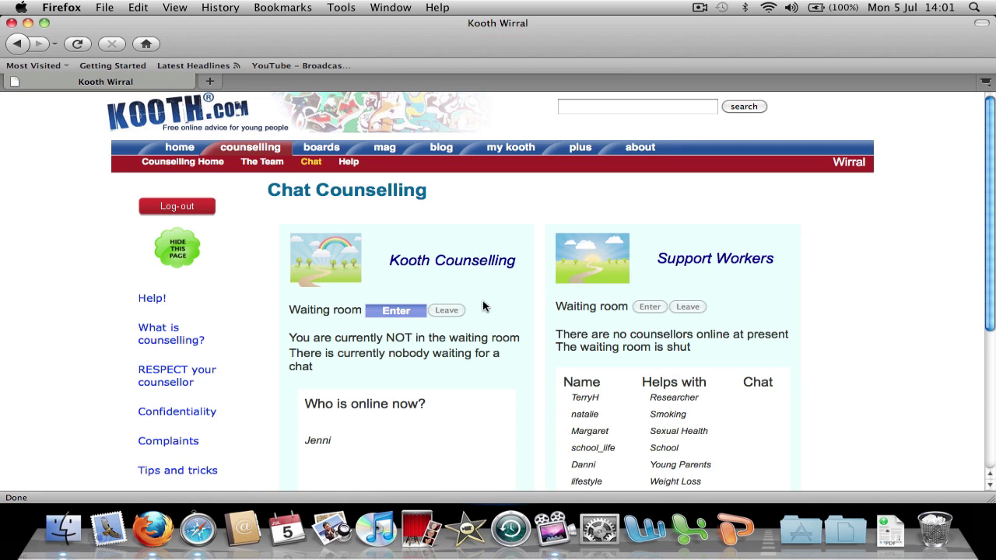
pyautogui.scroll(-1, 482, 307)
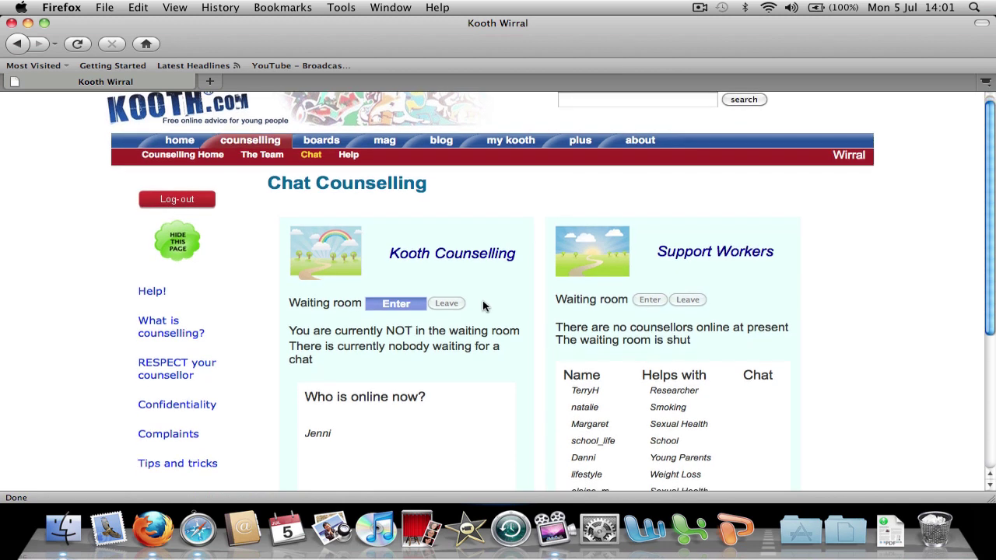
pyautogui.click(396, 303)
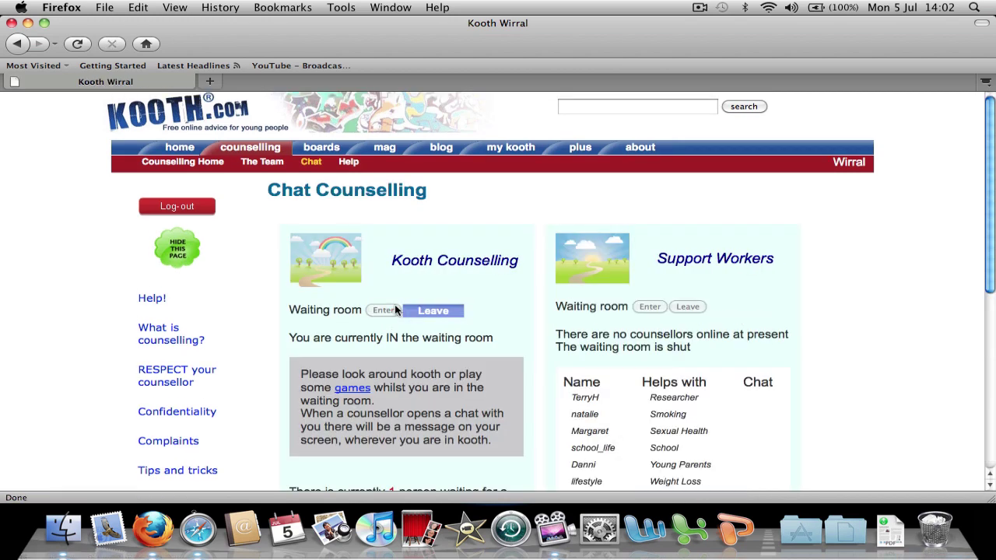
pyautogui.scroll(-3, 395, 310)
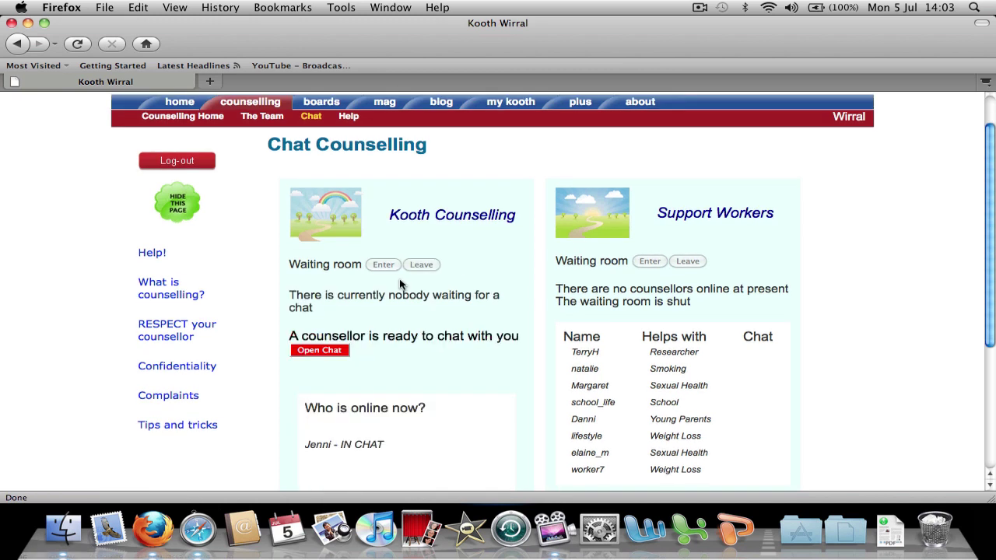
# Open the chat with the ready counsellor and show its smileys and formatting options
pyautogui.click(346, 352)
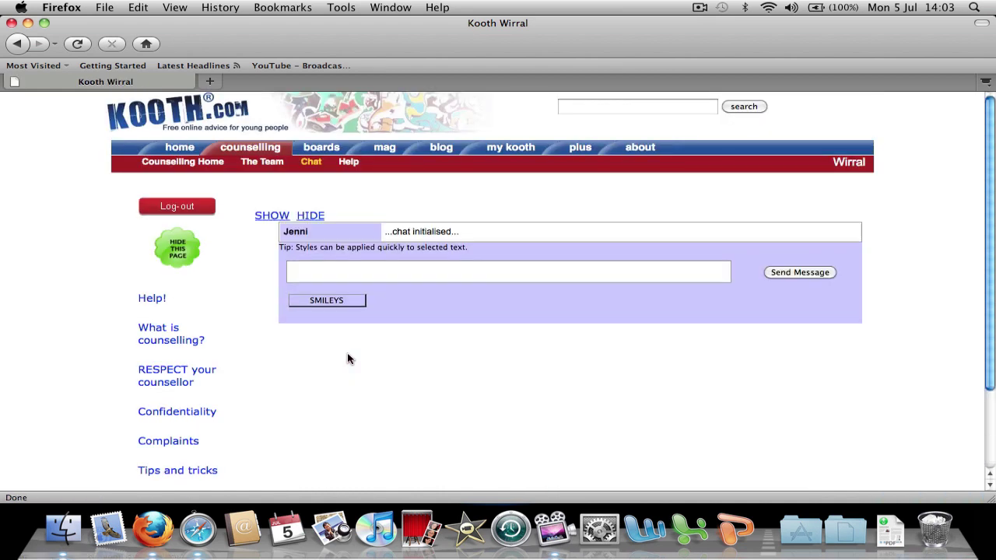
pyautogui.click(352, 303)
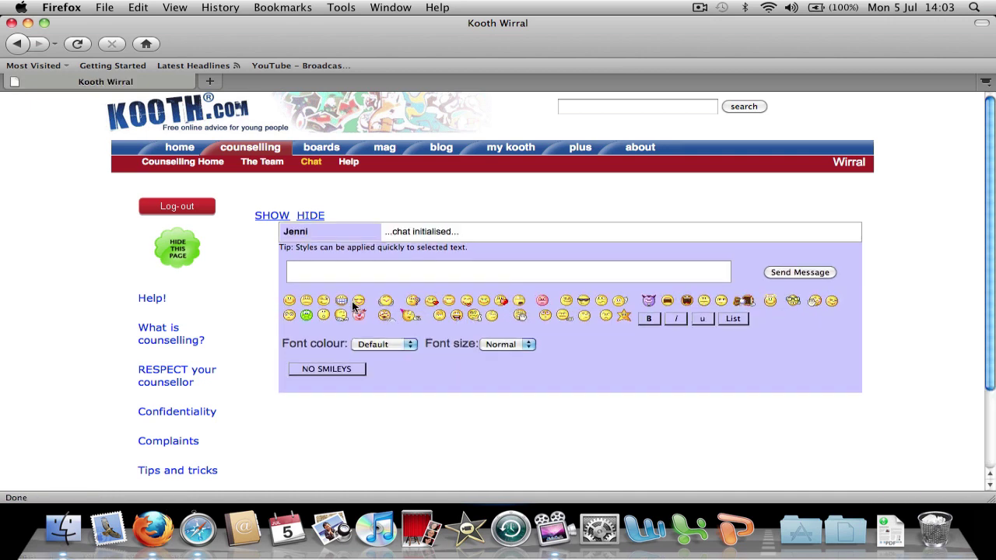